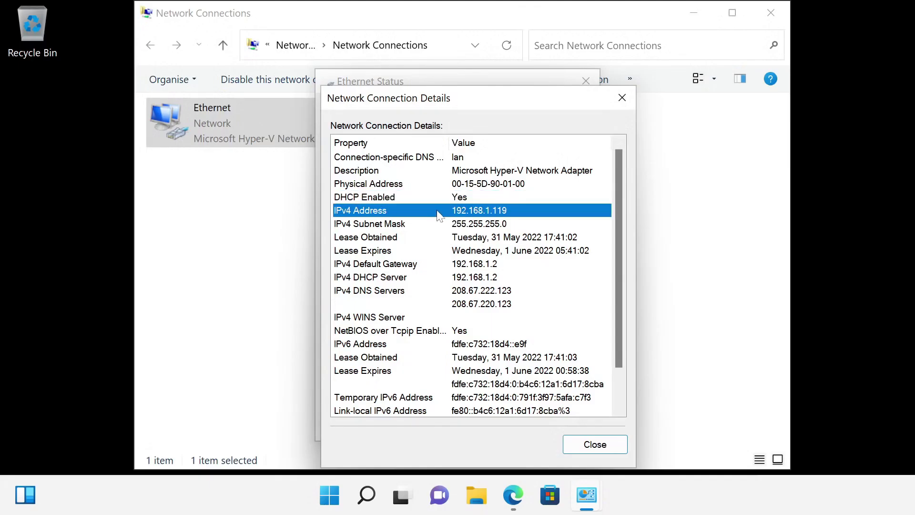
Move the Network Connection Details dialog aside to reveal the Ethernet Status window
left_click_drag(449, 103, 727, 112)
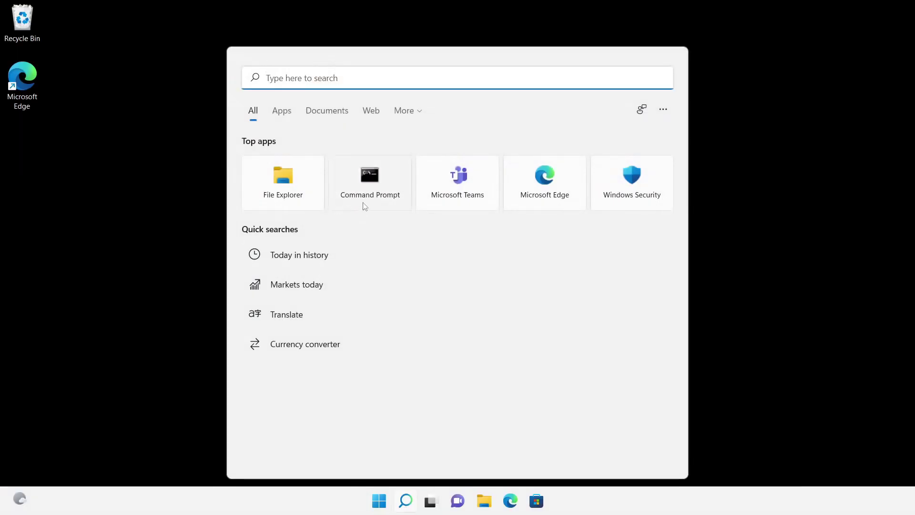
Run ipconfig, note default gateway 192.168.1.1, and head to the browser to reach that router
left_click(362, 205)
left_click(362, 203)
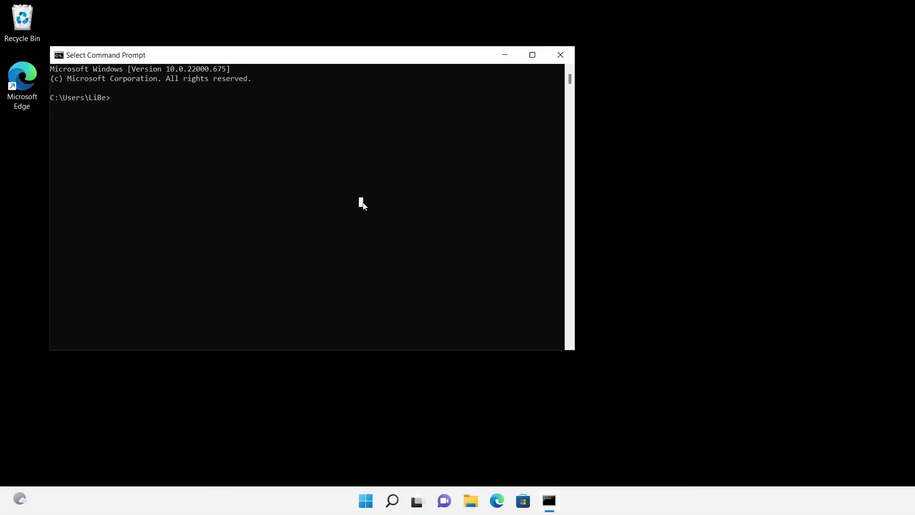
type("ipconfig")
key("Return")
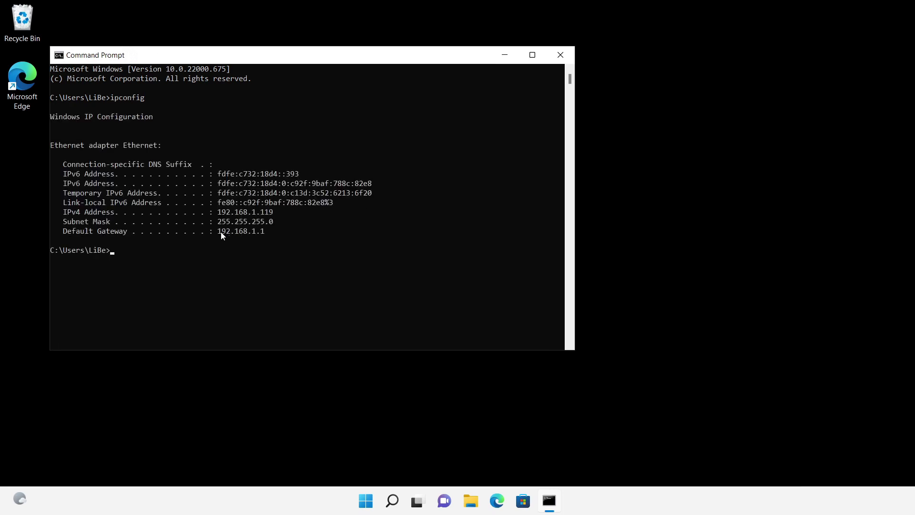
left_click_drag(218, 231, 266, 233)
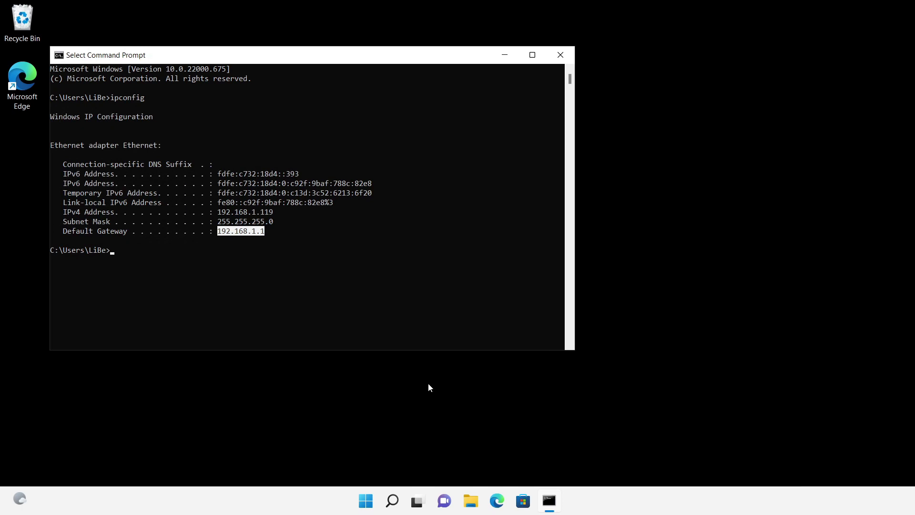
left_click(496, 501)
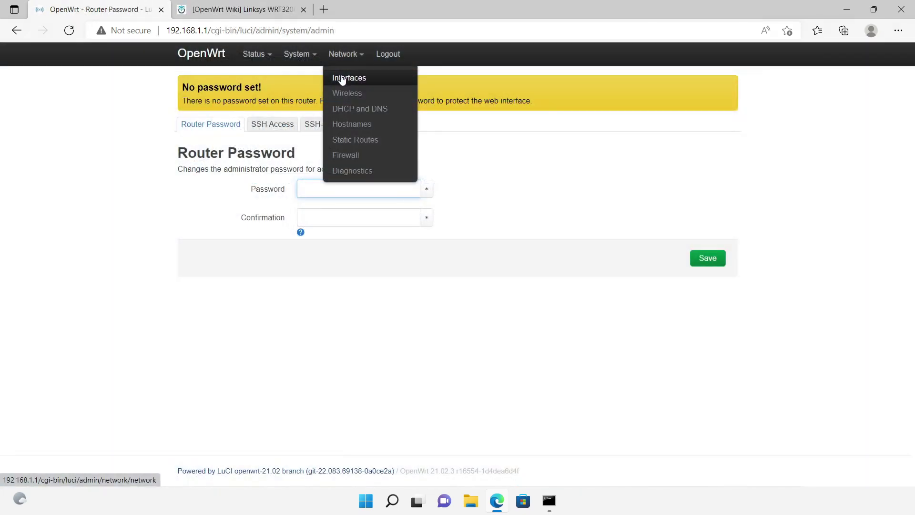
Go to Network > Interfaces and start editing the LAN interface
left_click(342, 80)
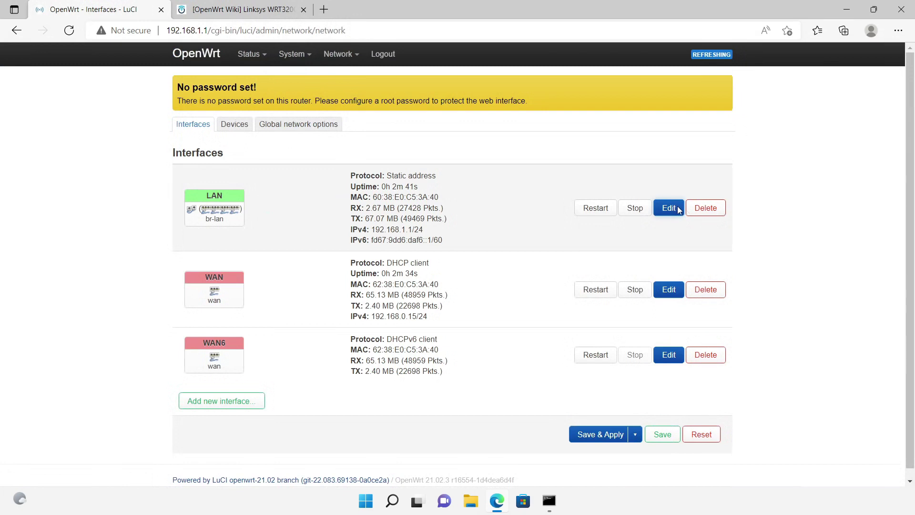
left_click(677, 208)
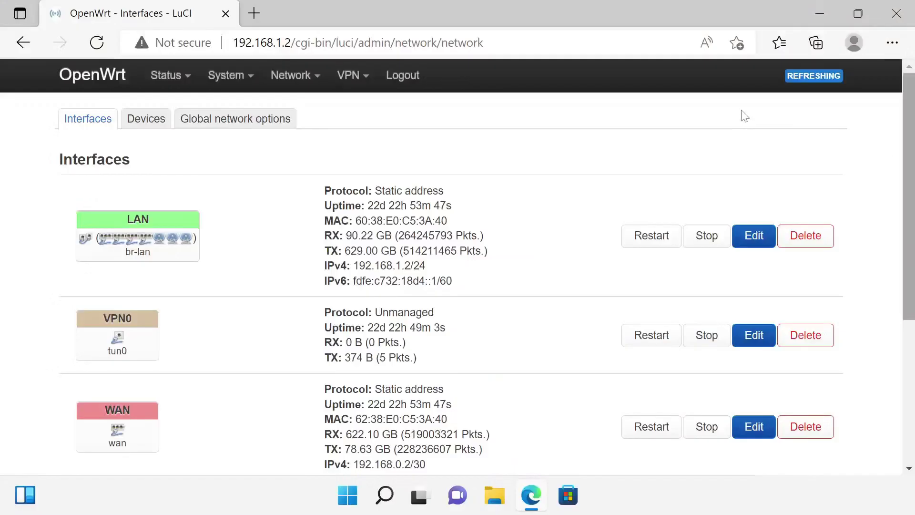
Tick Ignore interface for the LAN DHCP server, set IPv4 address 192.168.1.100, save and apply
left_click(733, 233)
left_click(260, 238)
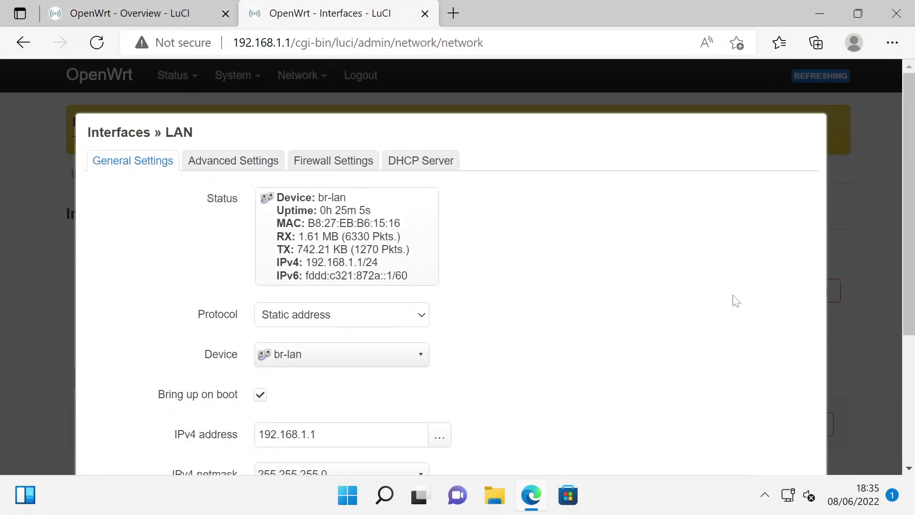
scroll(643, 286, "down", 2)
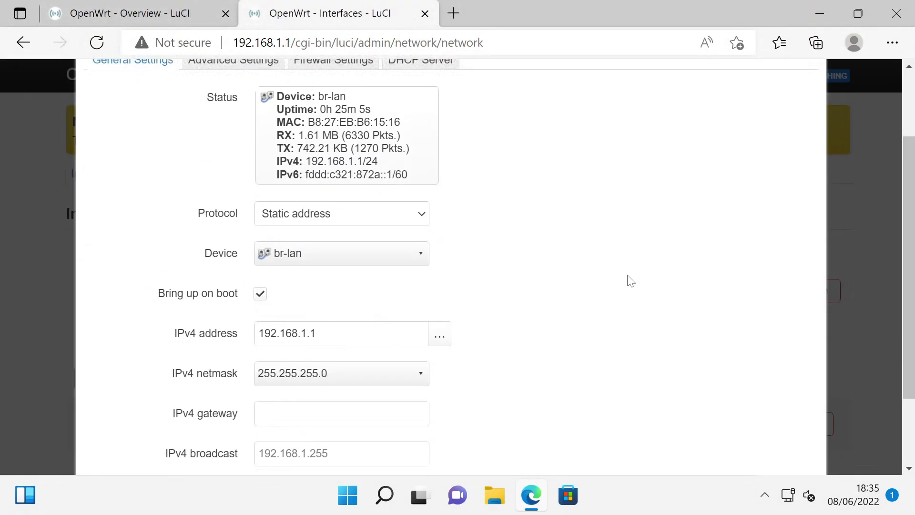
left_click(319, 308)
type("00")
scroll(744, 422, "down", 1)
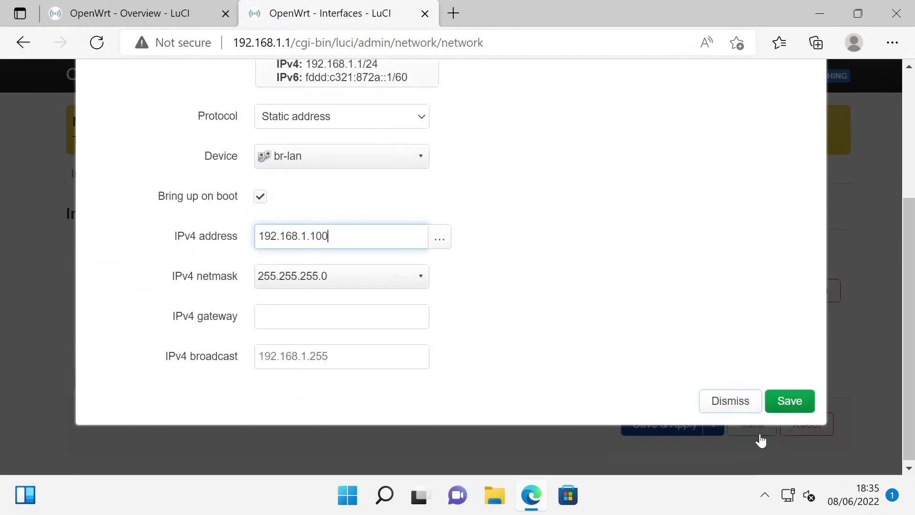
left_click(790, 399)
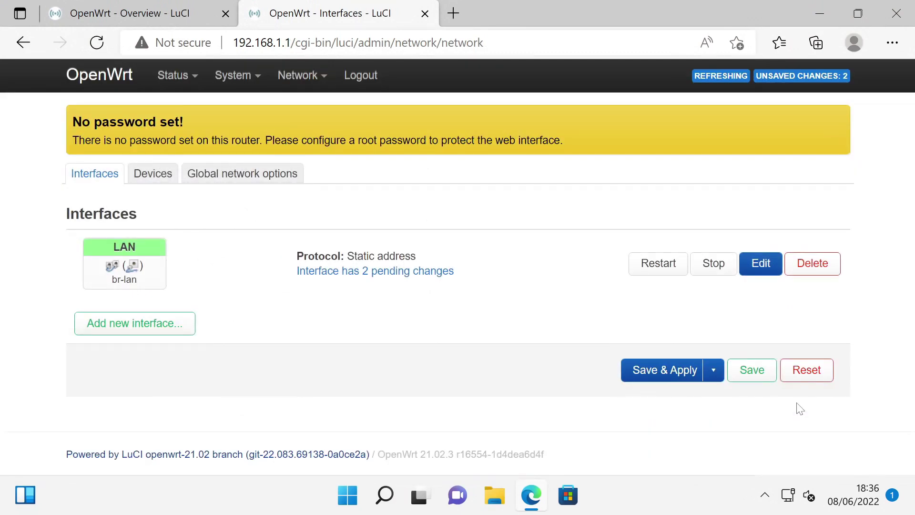
left_click(662, 369)
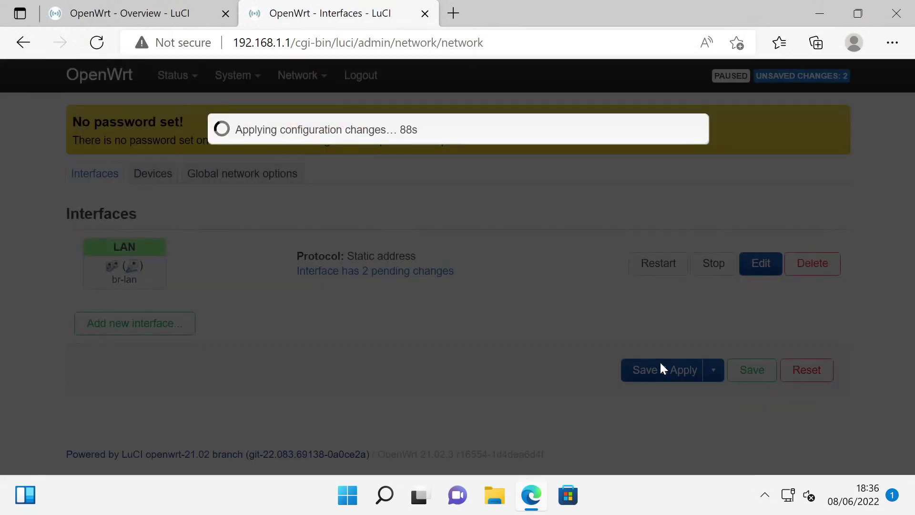
mouse_move(295, 75)
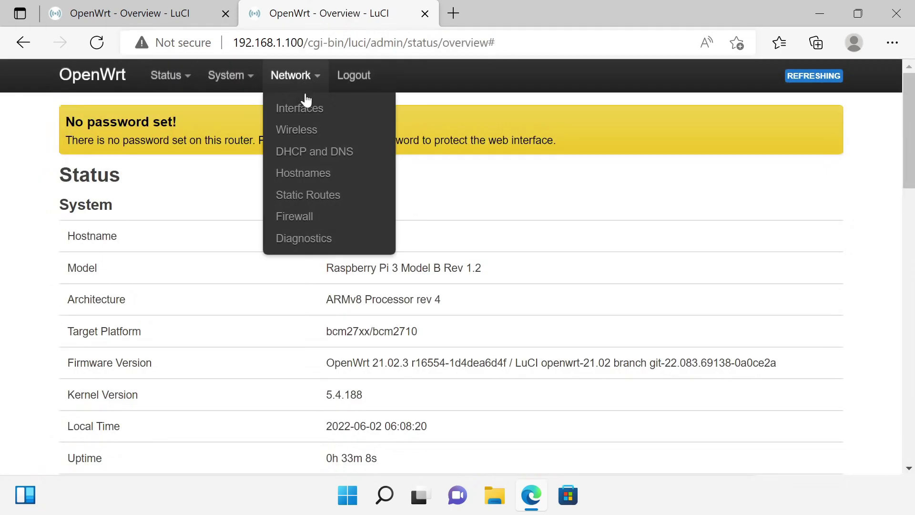
Edit the disabled OpenWrt wireless network under Network > Wireless and enable 802.11r fast roaming
left_click(309, 131)
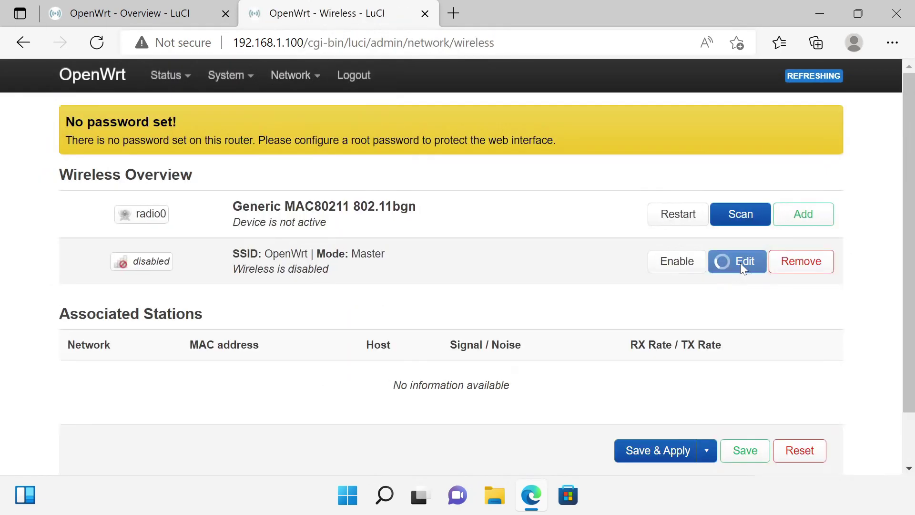
left_click(740, 262)
type("iFi")
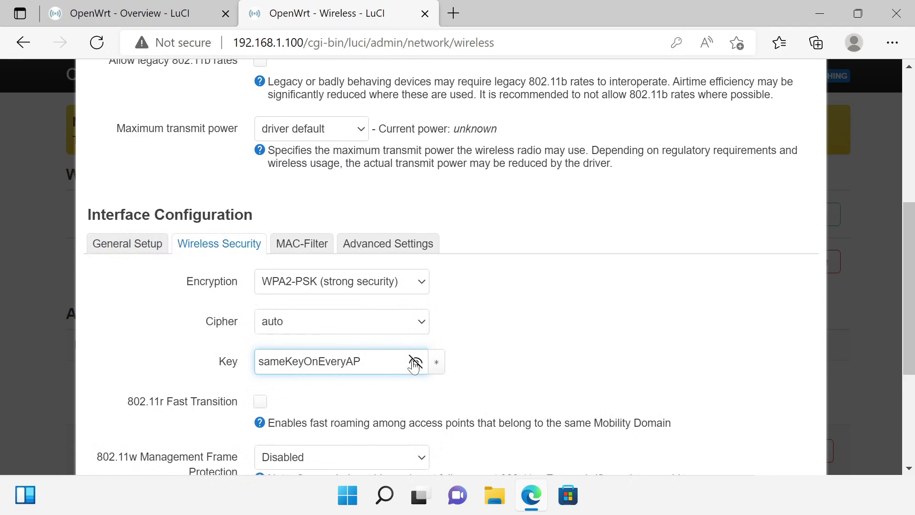
left_click(415, 364)
scroll(414, 363, "down", 3)
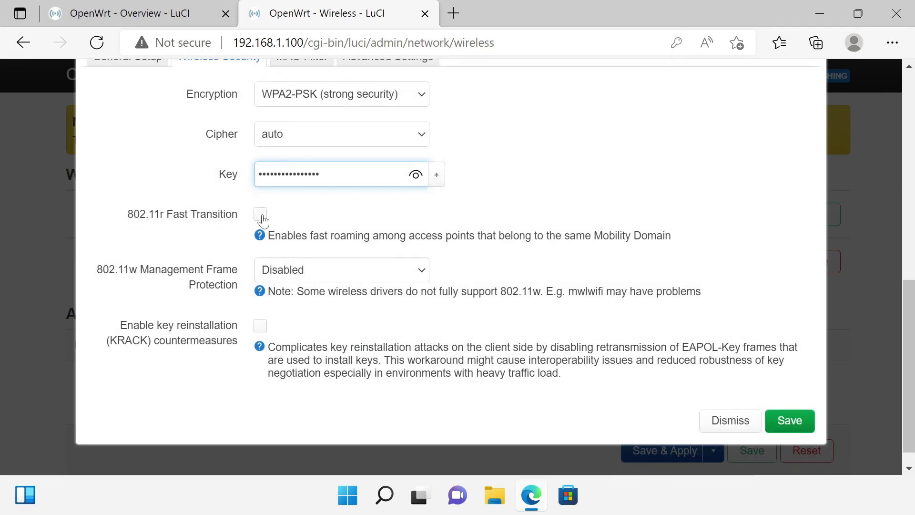
Tick 802.11r Fast Transition and enter Mobility Domain ab12
left_click(260, 214)
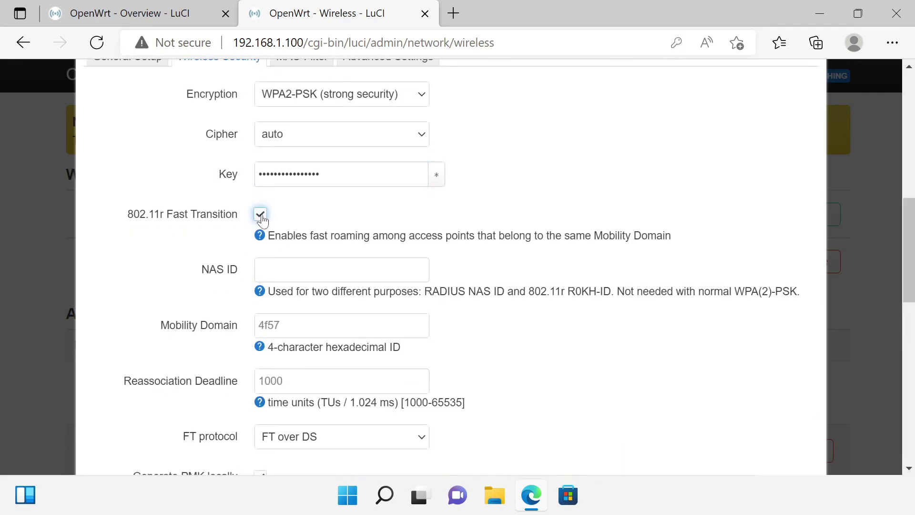
left_click(277, 326)
type("ab12")
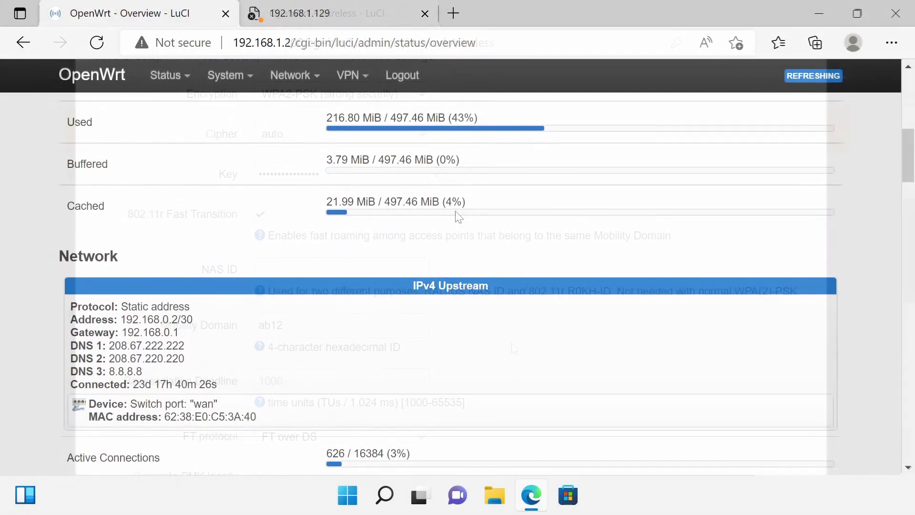
scroll(458, 215, "down", 3)
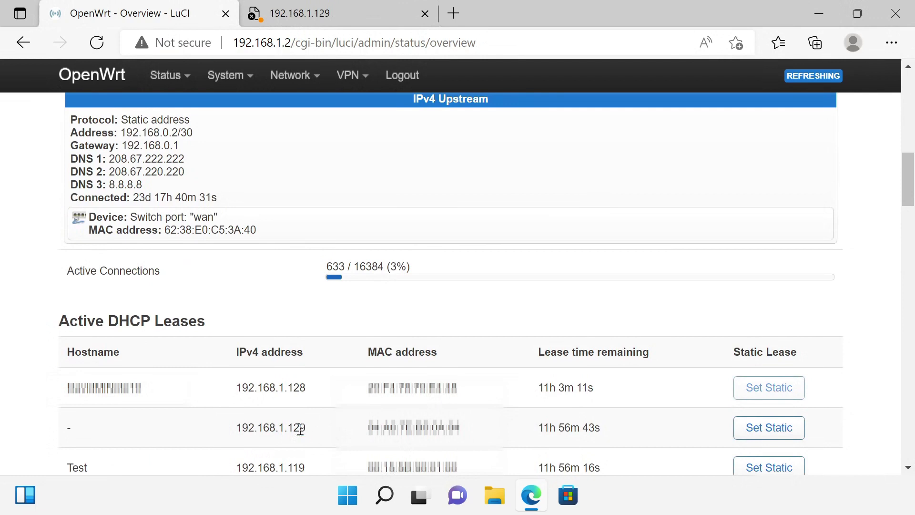
Select the new device's lease address 192.168.1.129 in Active DHCP Leases
left_click_drag(301, 429, 238, 429)
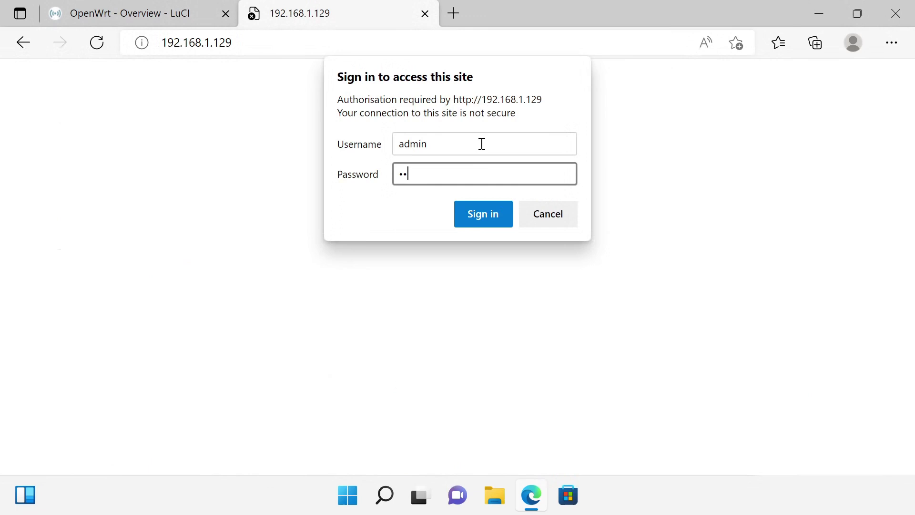
type("sswo")
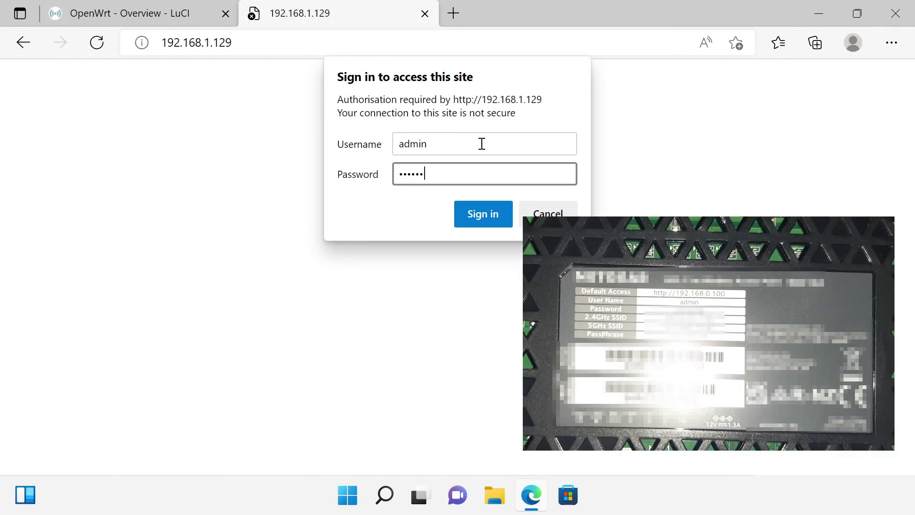
type("rd")
Submit the admin sign-in, decline saving the password, and dismiss the change-password alert
key("Return")
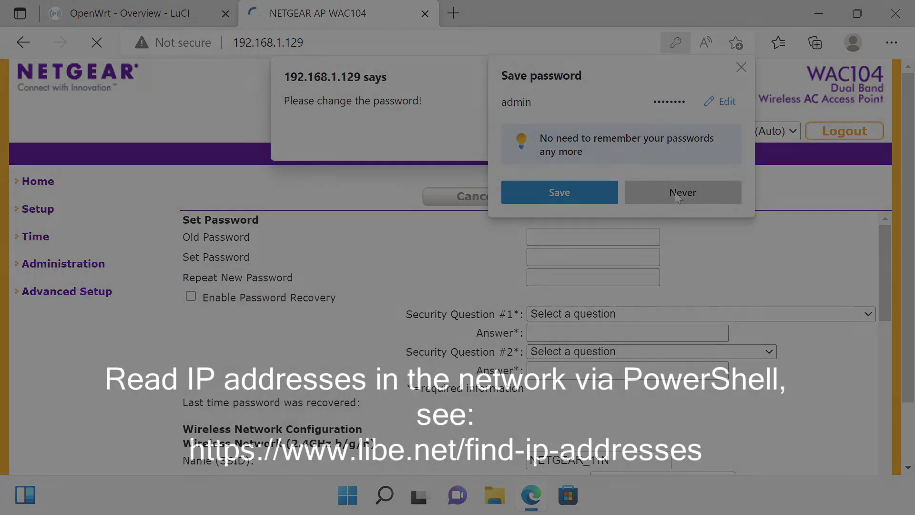
left_click(677, 199)
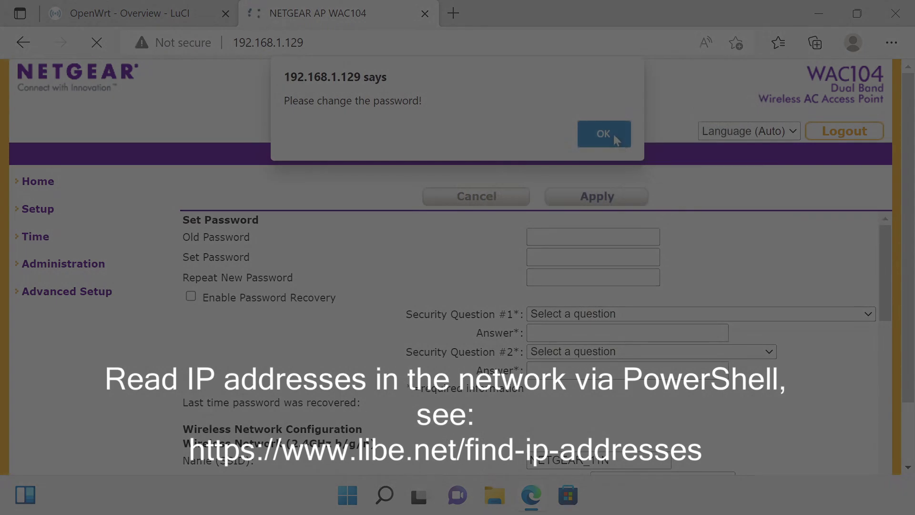
left_click(613, 133)
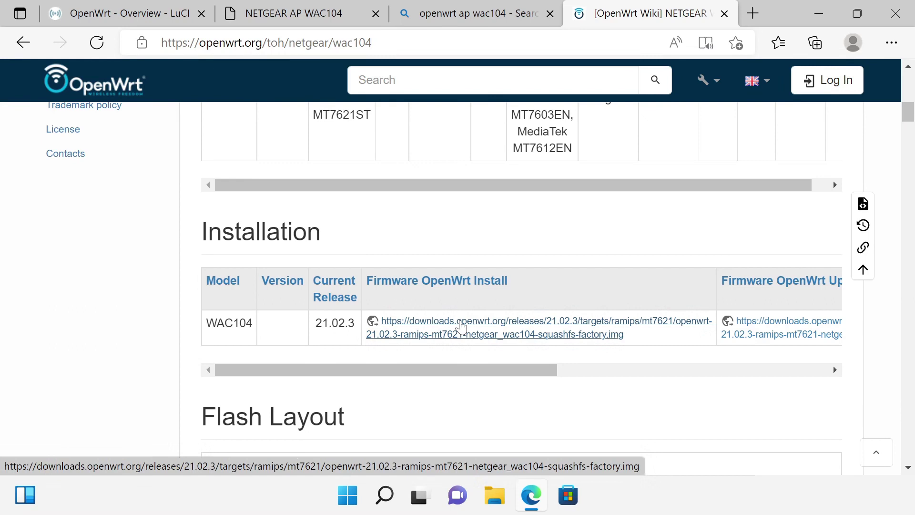
Download the WAC104 21.02.3 factory install image and highlight the OEM easy installation instruction
left_click(462, 326)
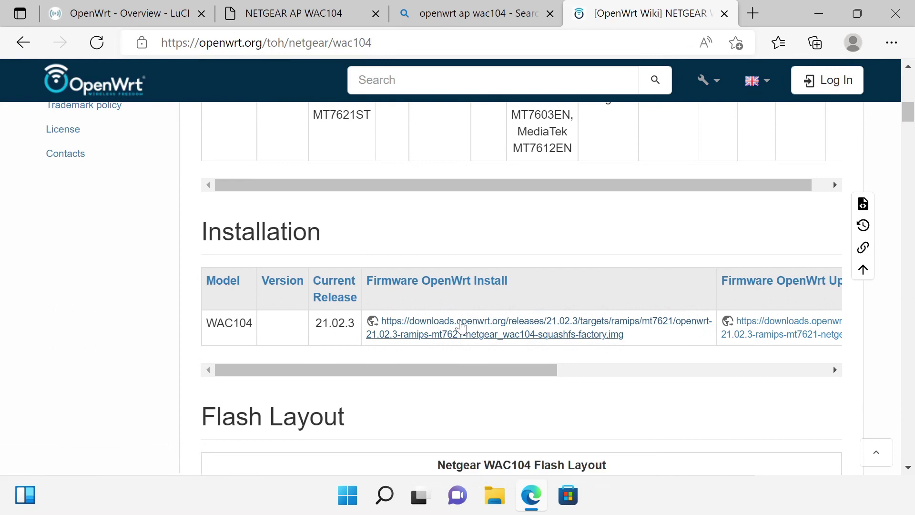
scroll(462, 326, "down", 5)
left_click_drag(207, 318, 465, 323)
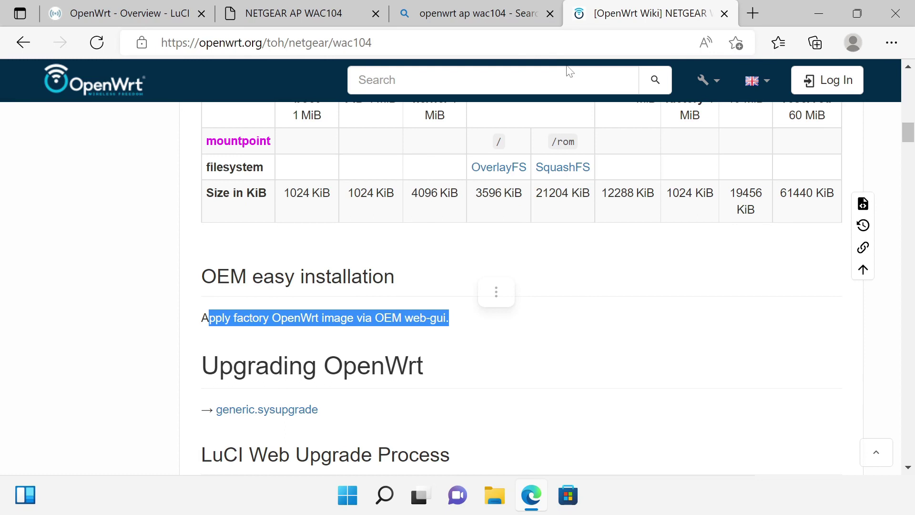
Upload the OpenWrt factory image on the WAC104 Firmware Update page and accept the older-version warning
key("ctrl+2")
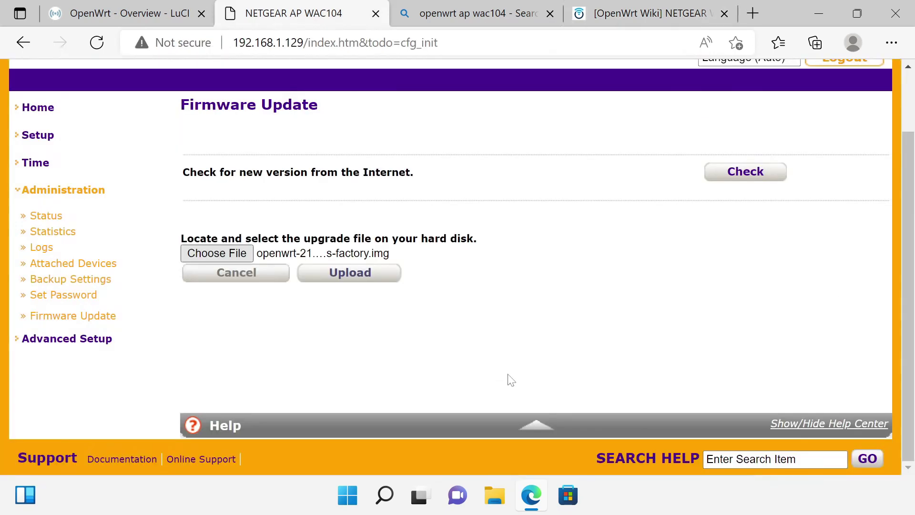
left_click(364, 281)
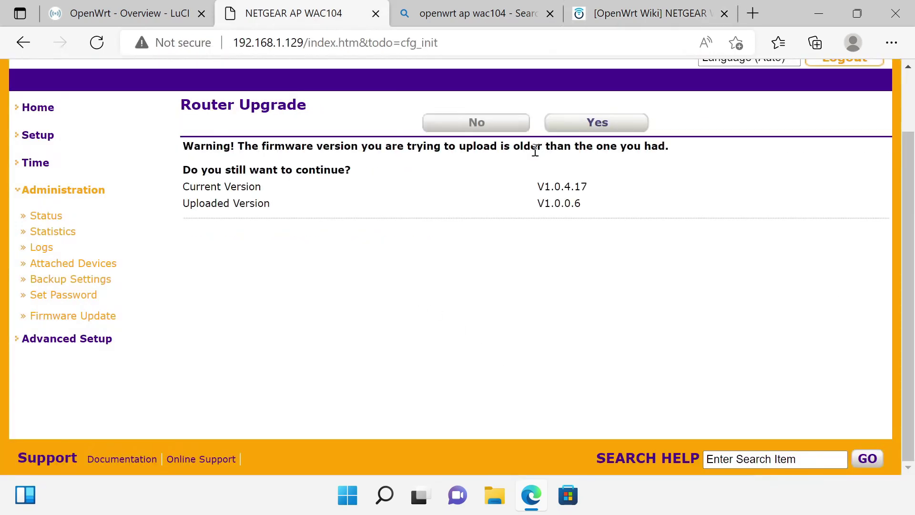
left_click(589, 127)
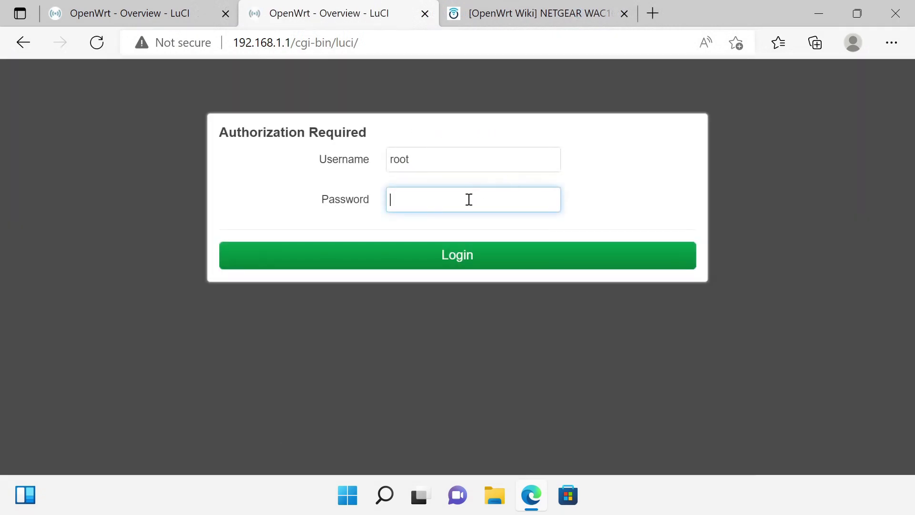
Log in as root with an empty password to reach the WAC104 status overview
key("Return")
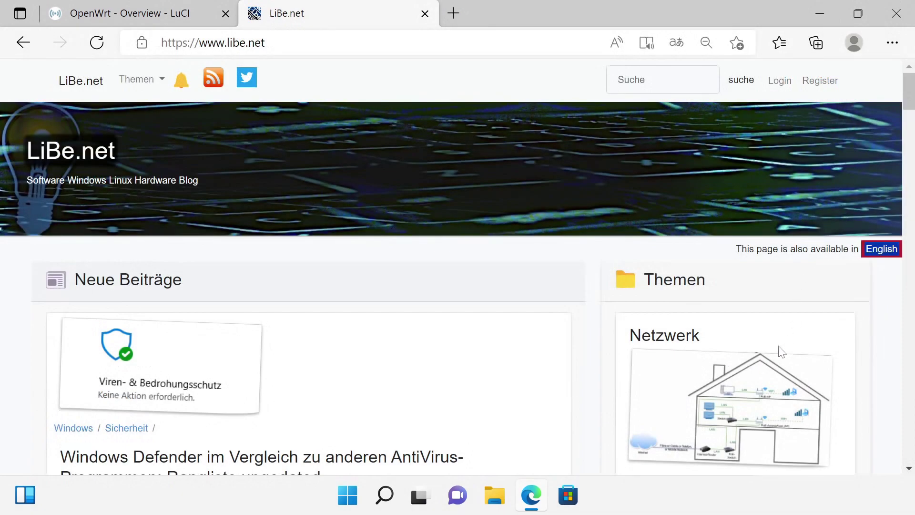
Go to the Netzwerk topic page from the LiBe.net home Themen cards
left_click(768, 380)
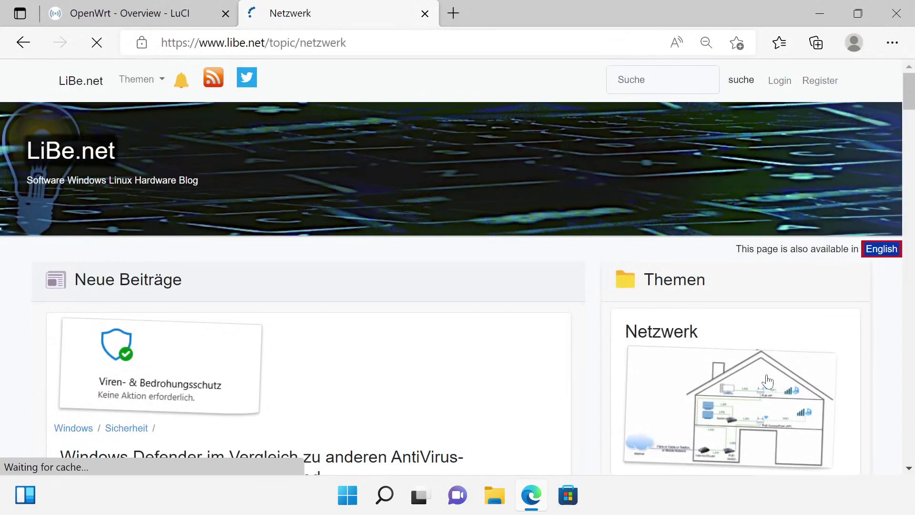